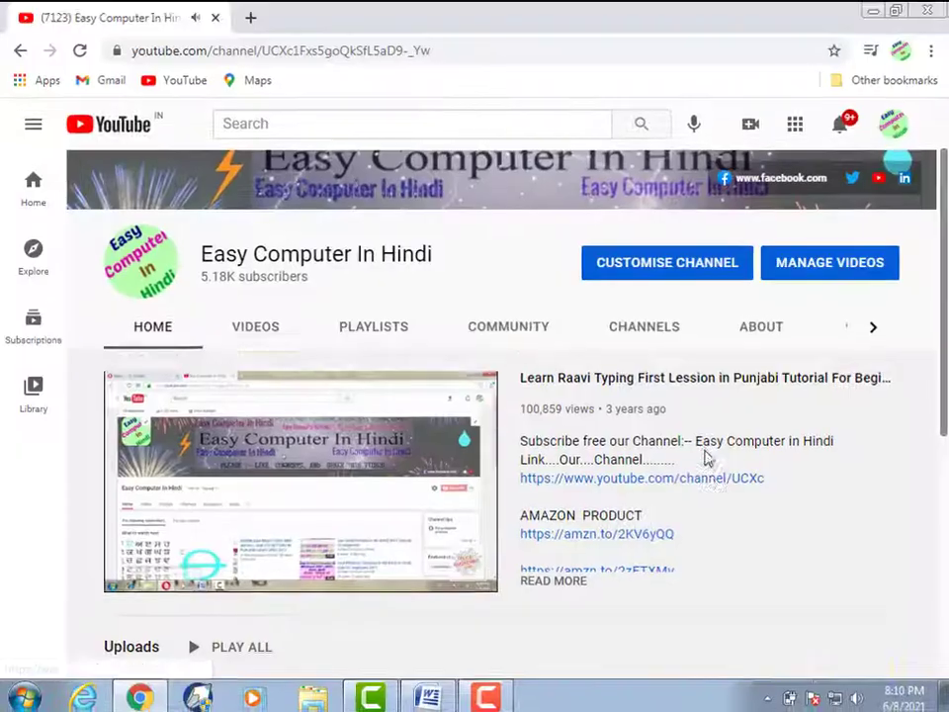
- Scroll down while Word 2007 opens with a blank Document1
scroll(704, 456, "down", 5)
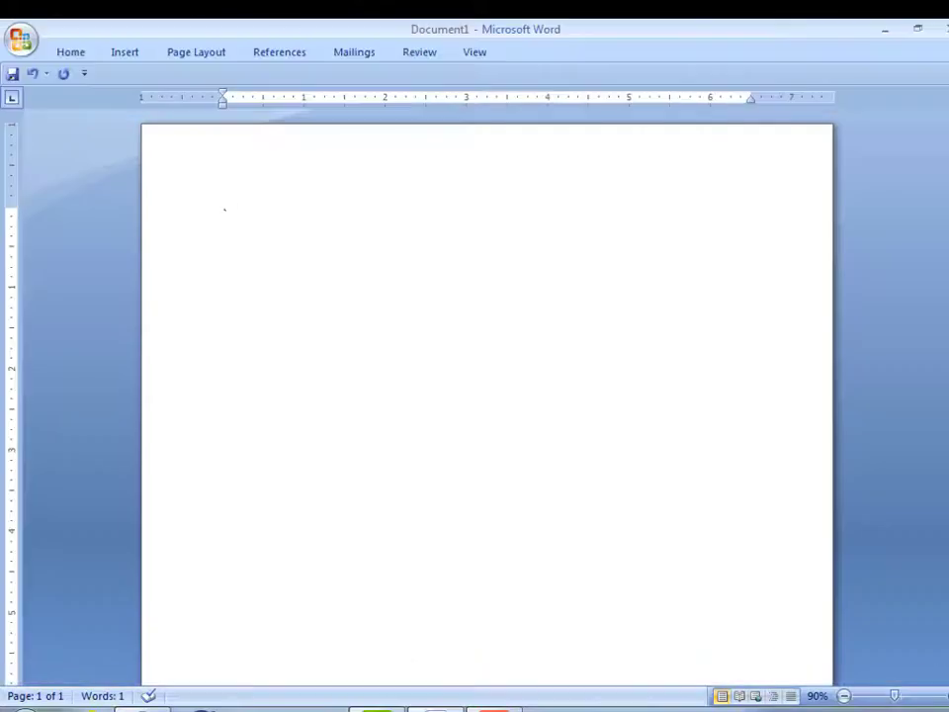
- Check Word's Save As type list, find no PDF option, cancel, and minimize Word
left_click(20, 38)
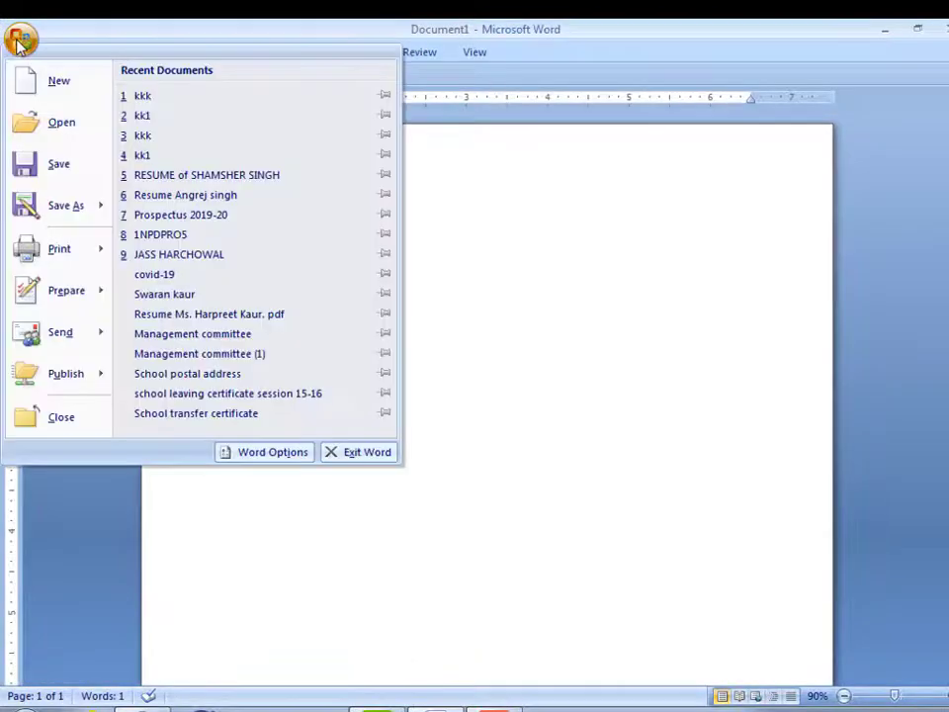
left_click(62, 206)
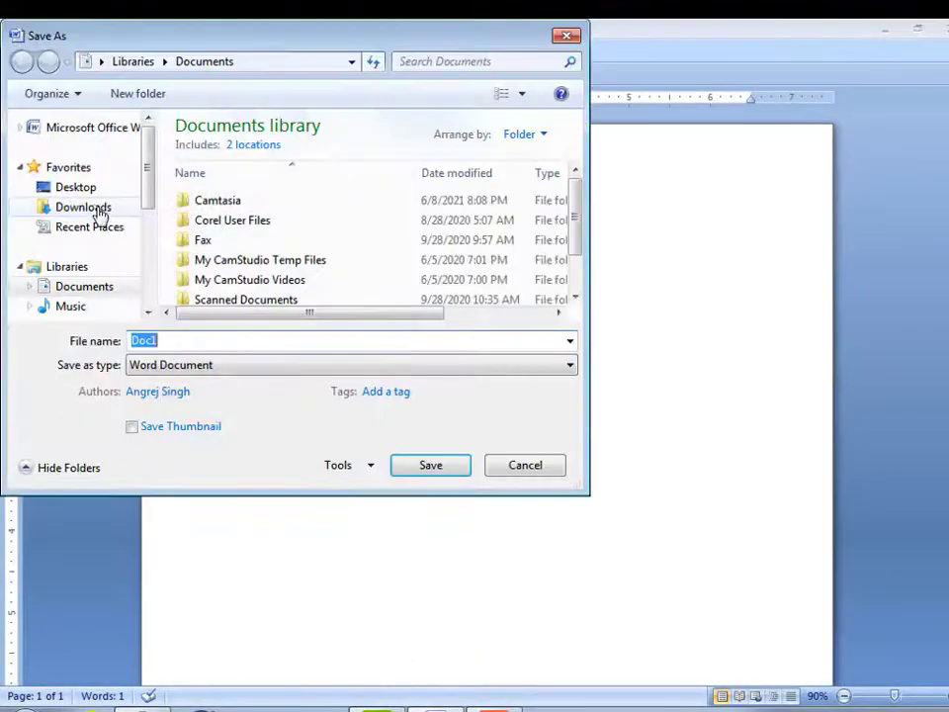
left_click(191, 373)
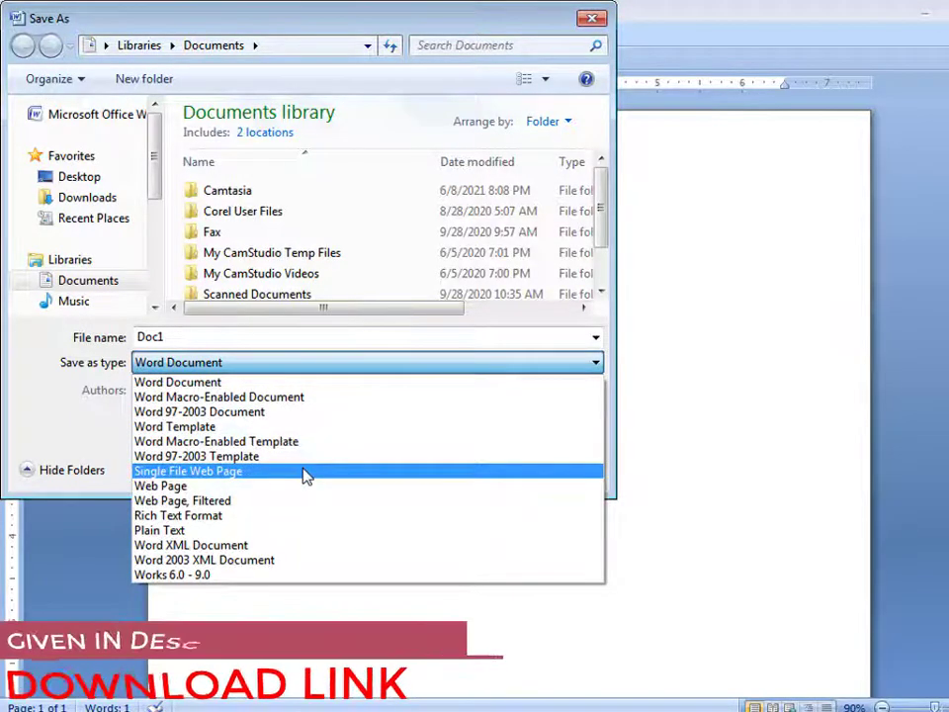
key("Escape")
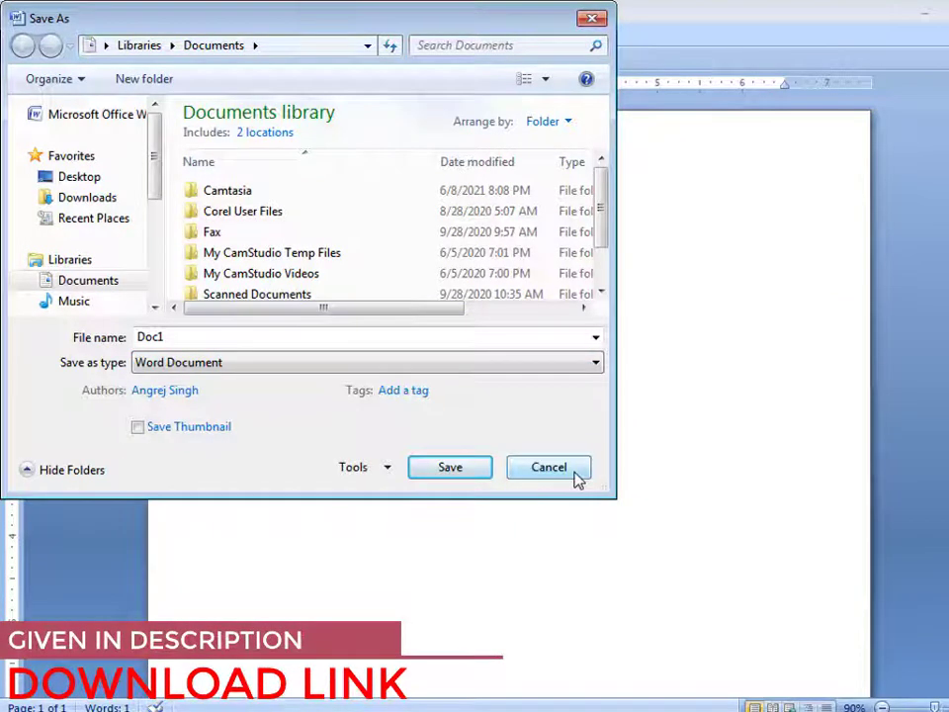
left_click(574, 473)
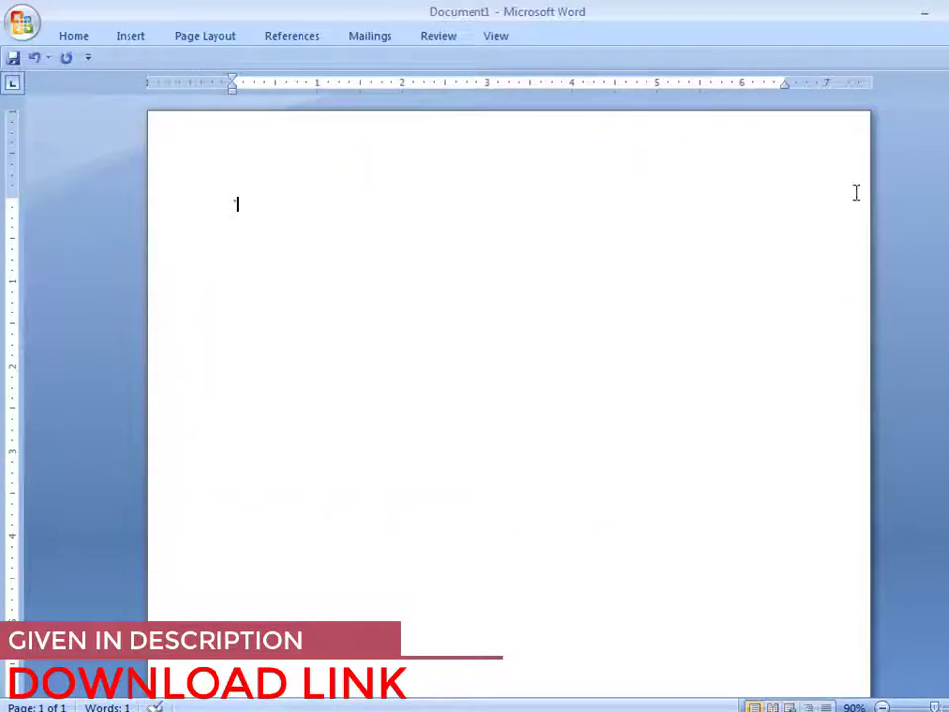
left_click(925, 14)
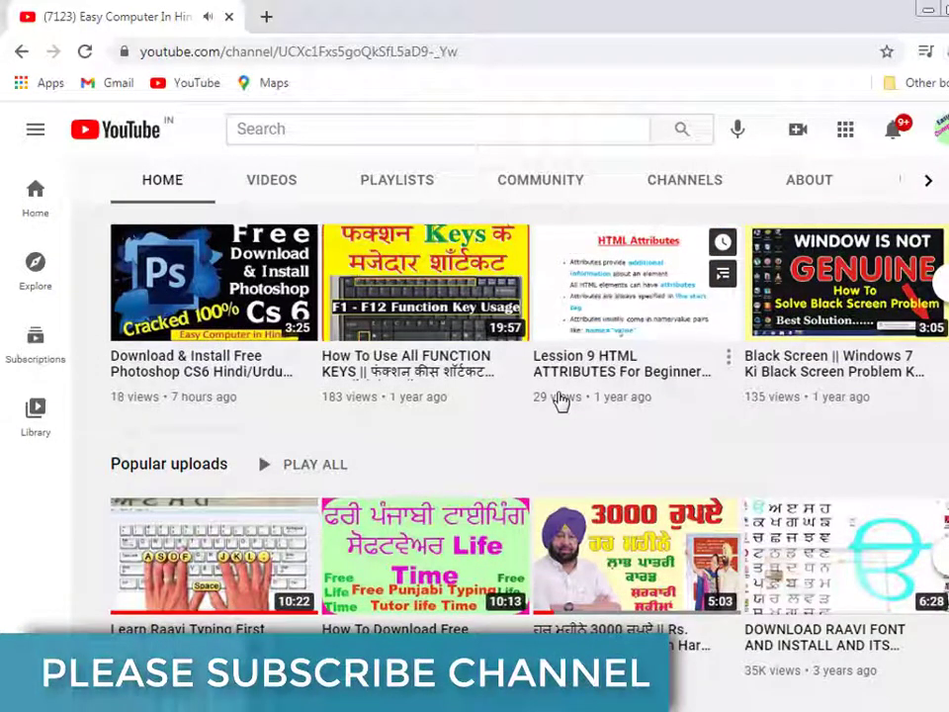
- Scroll through the YouTube channel page, then open a new Google tab
scroll(623, 548, "up", 1)
scroll(623, 549, "up", 2)
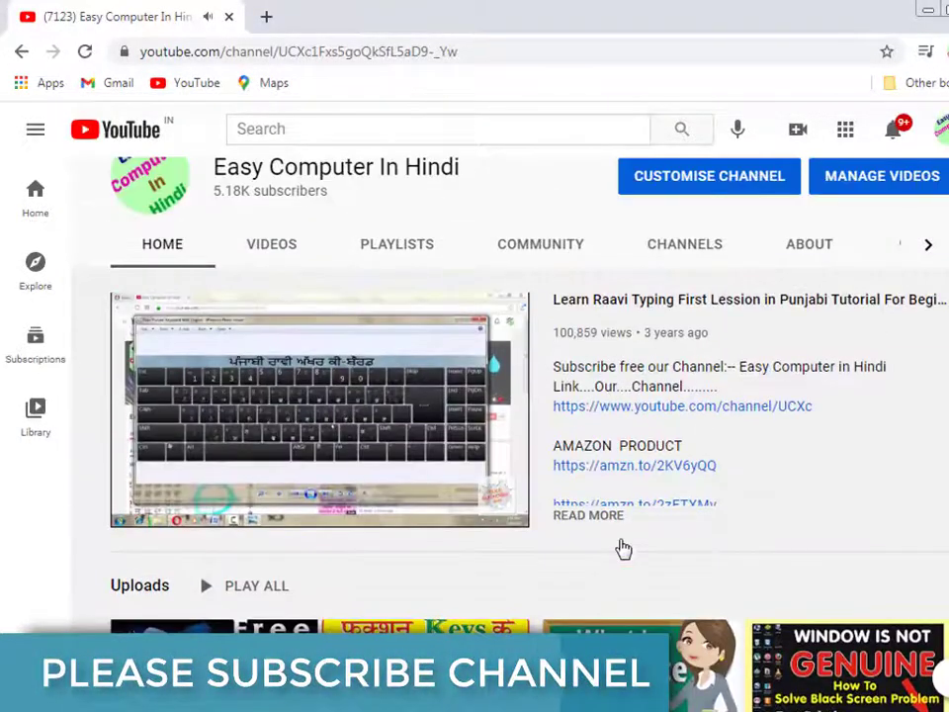
scroll(623, 546, "up", 1)
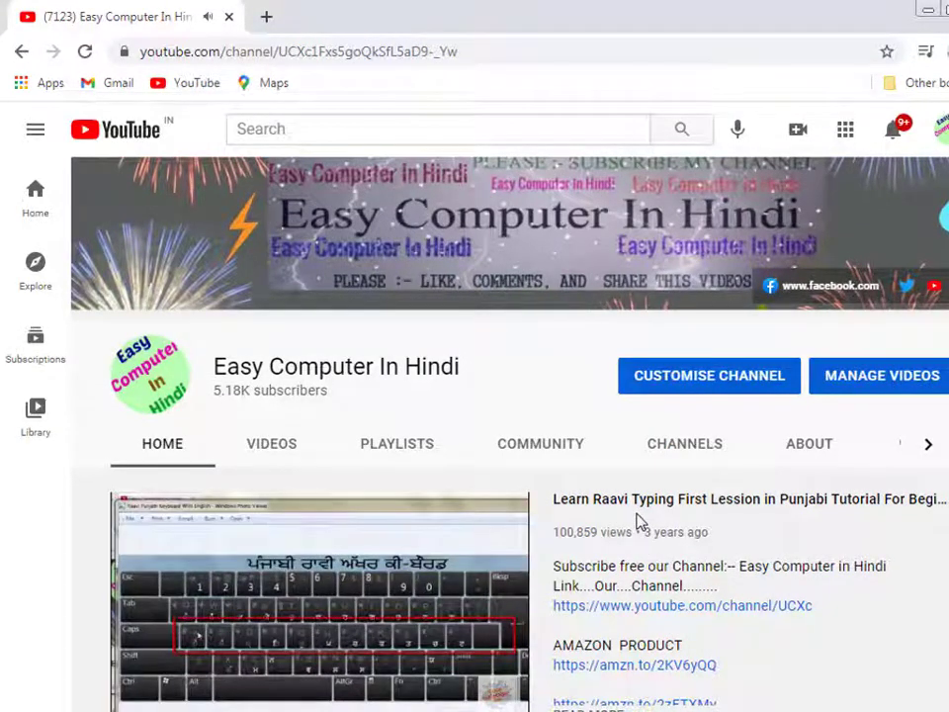
scroll(641, 519, "down", 5)
scroll(682, 510, "down", 3)
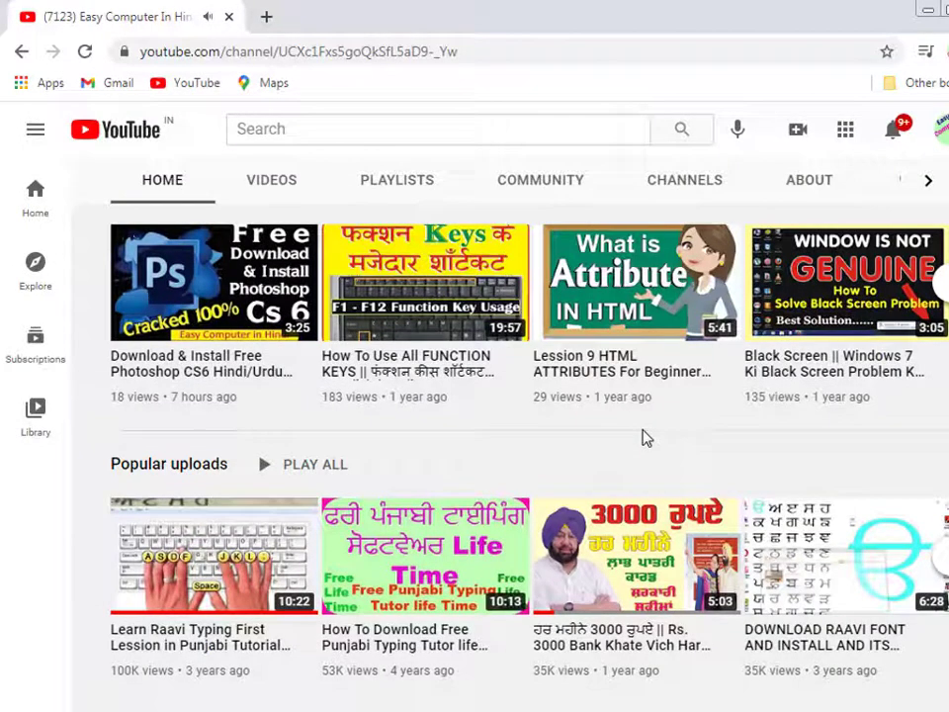
scroll(593, 396, "up", 8)
key("ctrl+t")
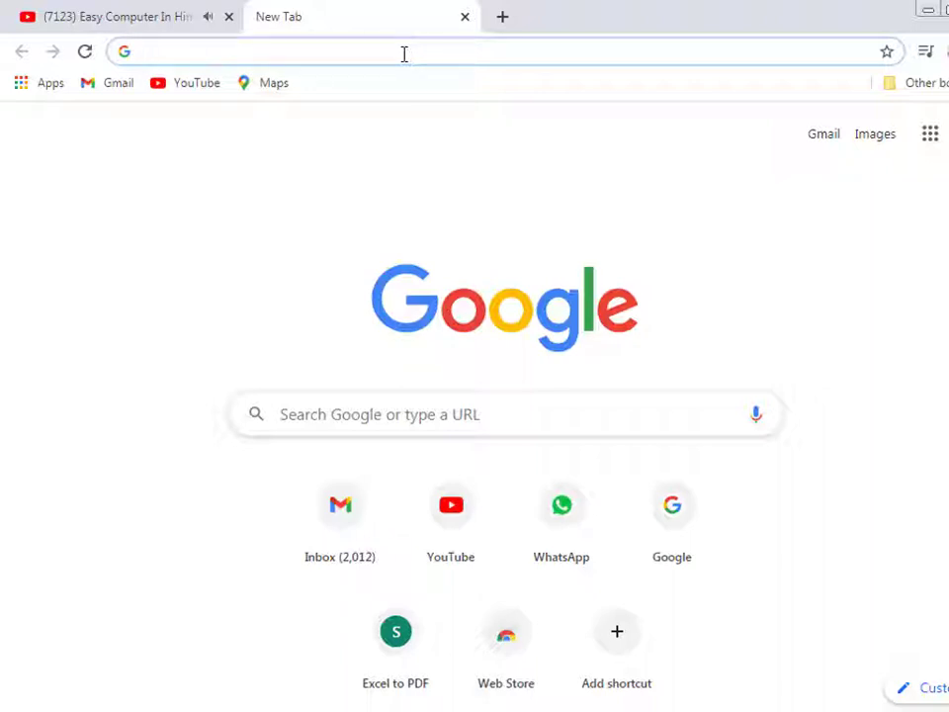
- Search Google for 'save as pdf in word 2007' and open the FileHippo add-in page
left_click(401, 51)
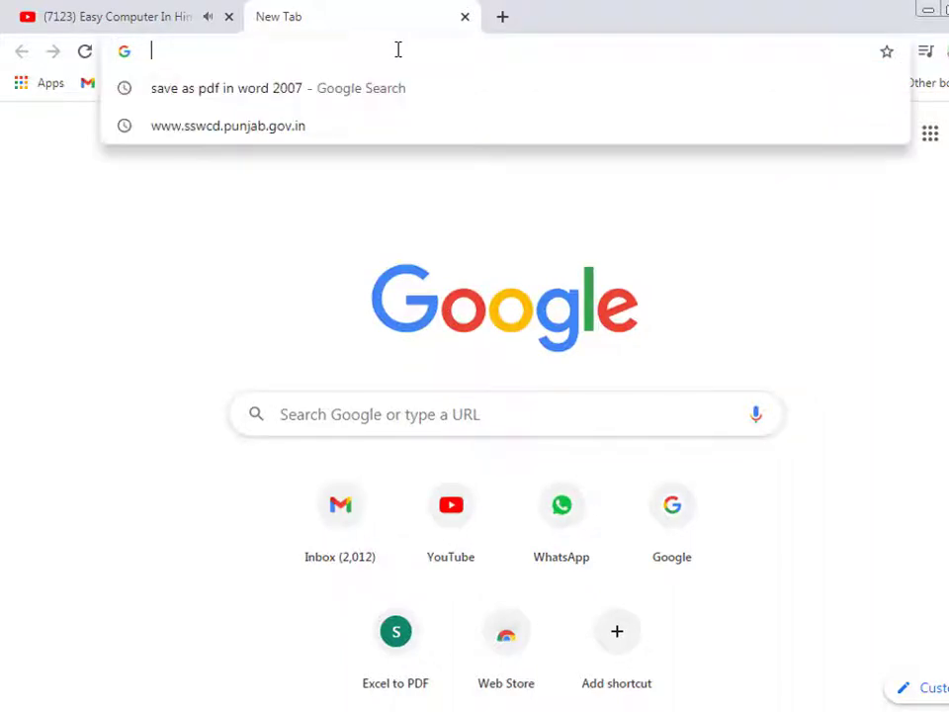
type("www.")
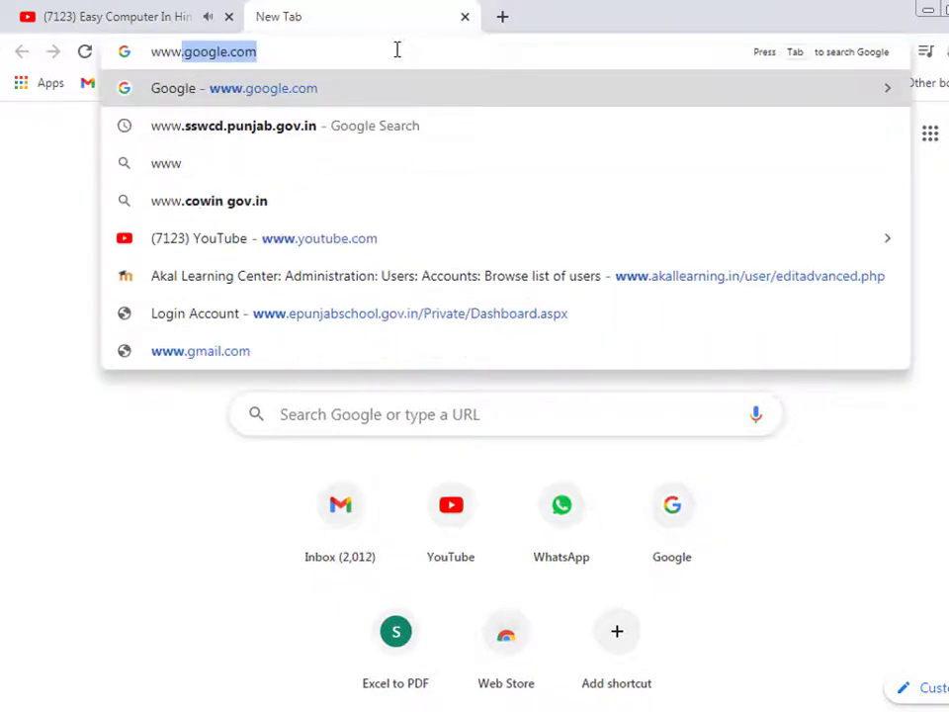
key("Return")
left_click(493, 300)
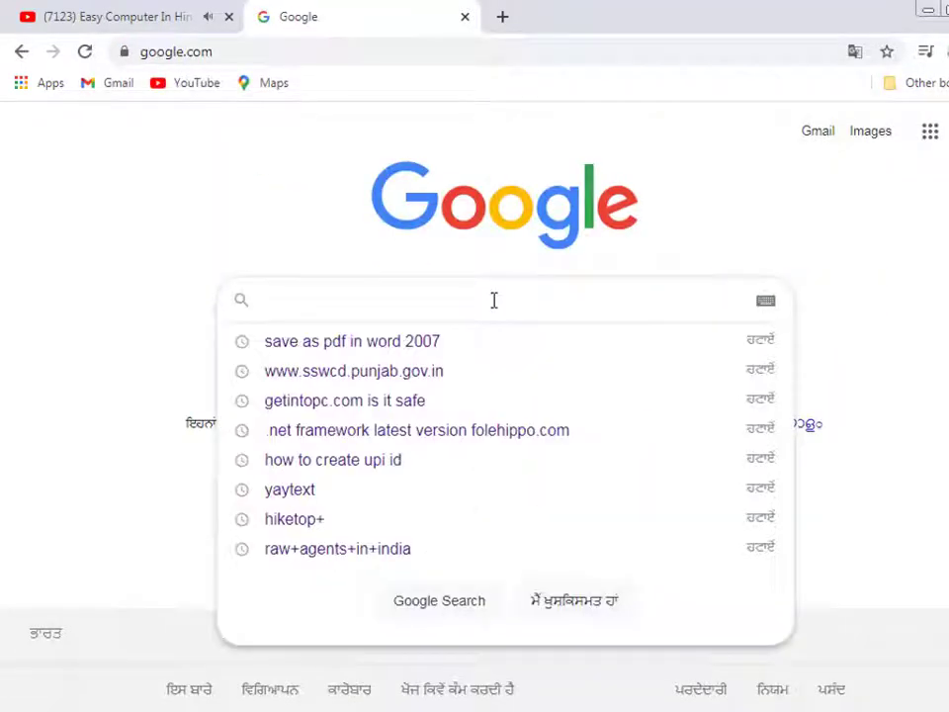
left_click(370, 344)
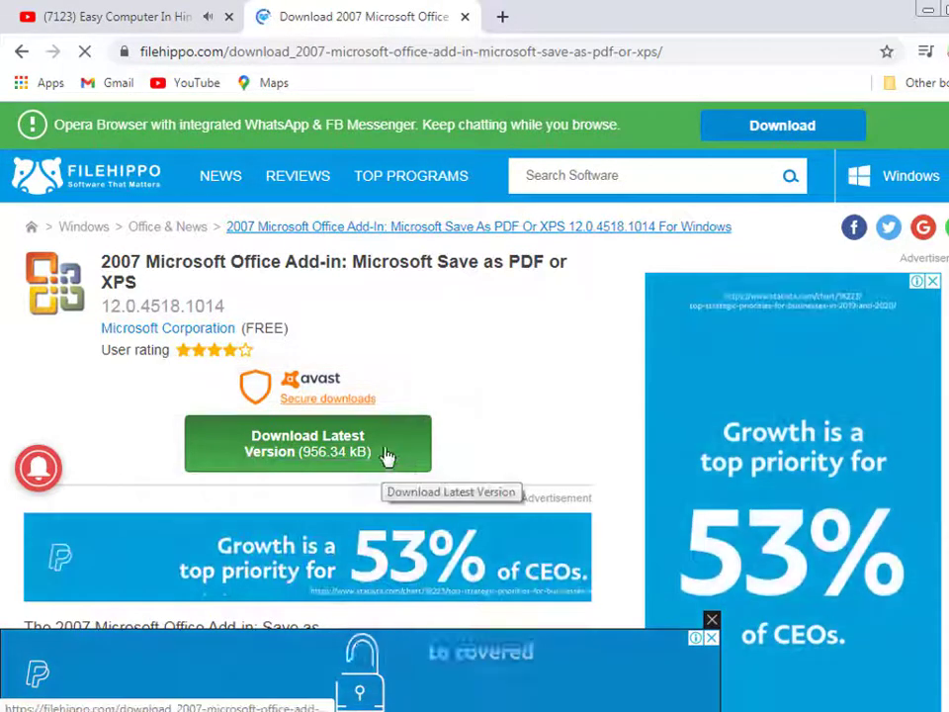
- Download the Save as PDF or XPS installer and clear old entries from the downloads list
left_click(304, 445)
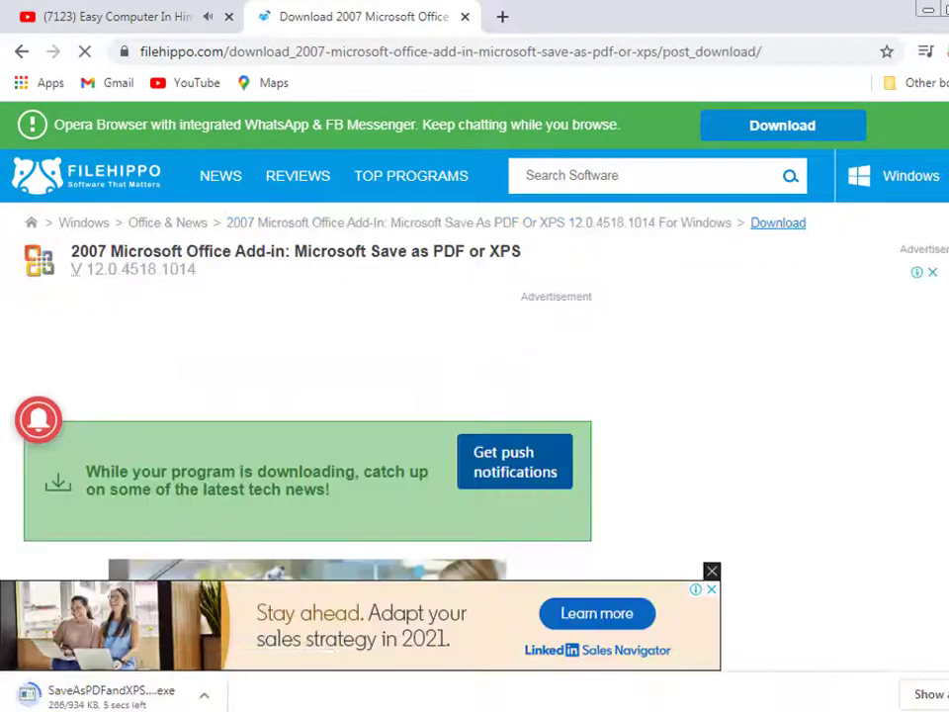
key("ctrl+j")
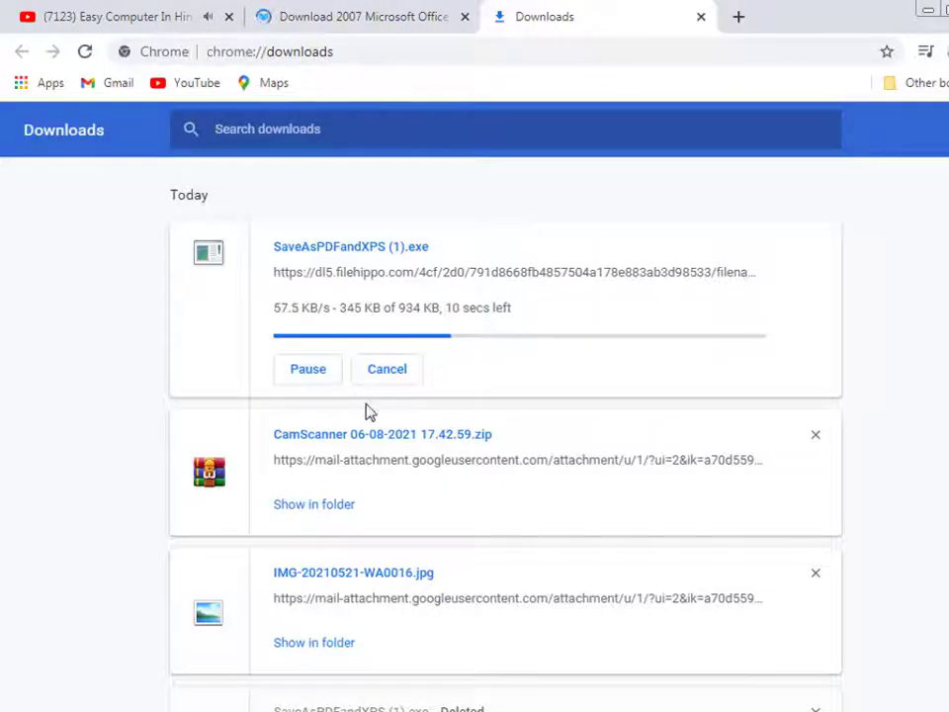
left_click(815, 435)
left_click(815, 435)
left_click(816, 435)
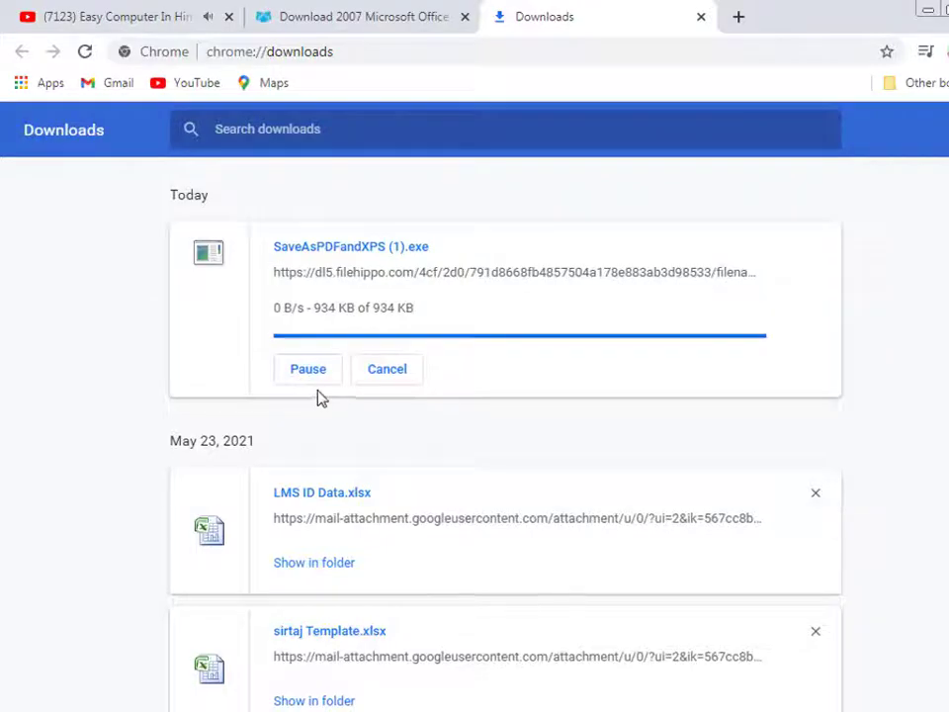
- Cut SaveAsPDFandXPS (1).exe from the Downloads folder and minimize windows to show the desktop
left_click(322, 323)
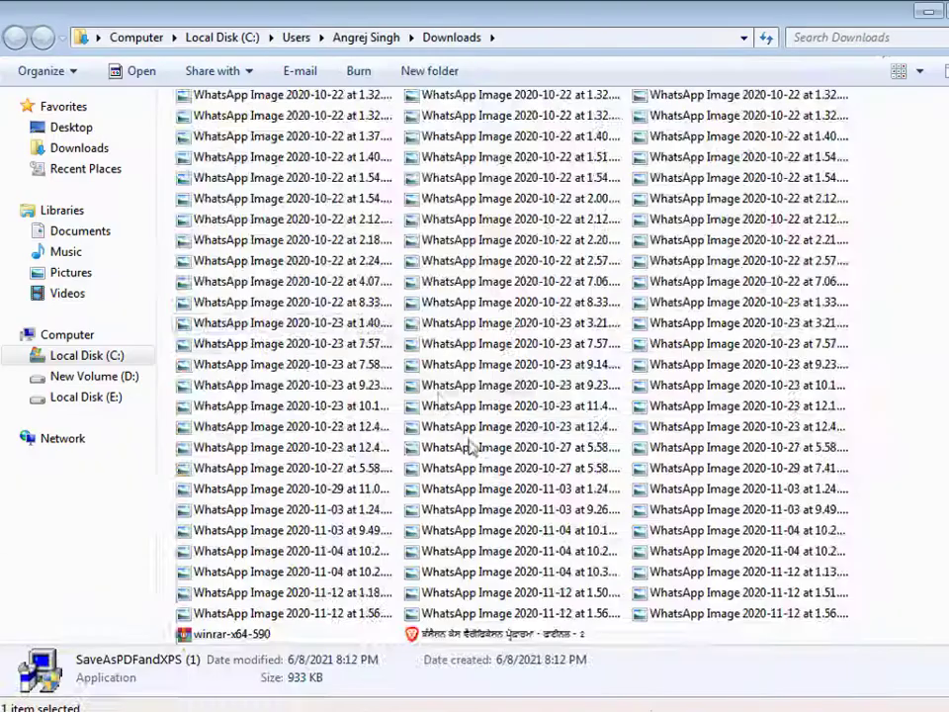
right_click(517, 365)
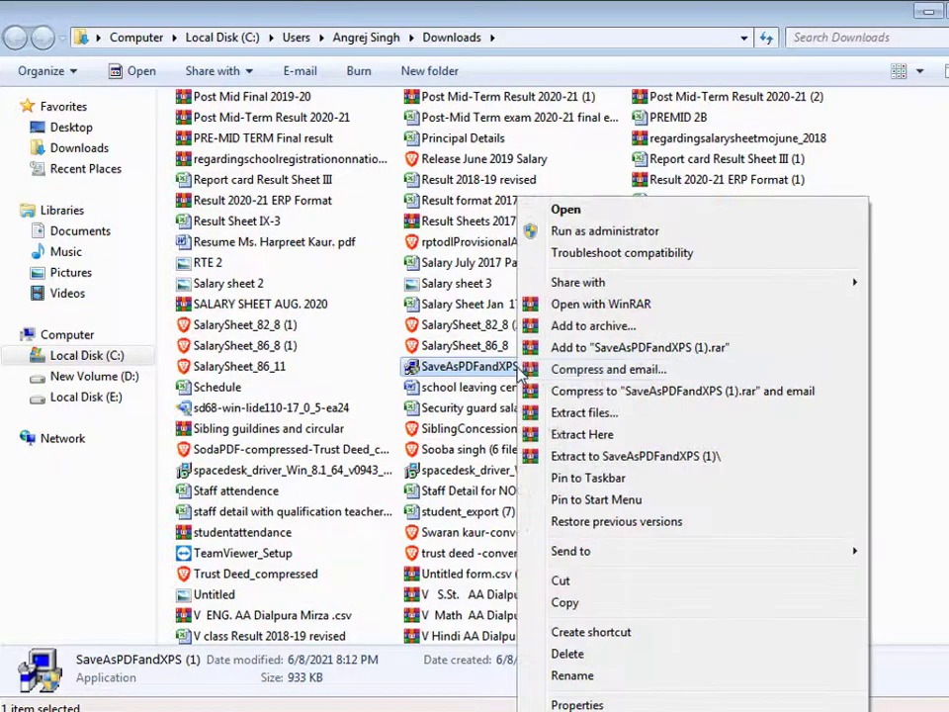
left_click(559, 585)
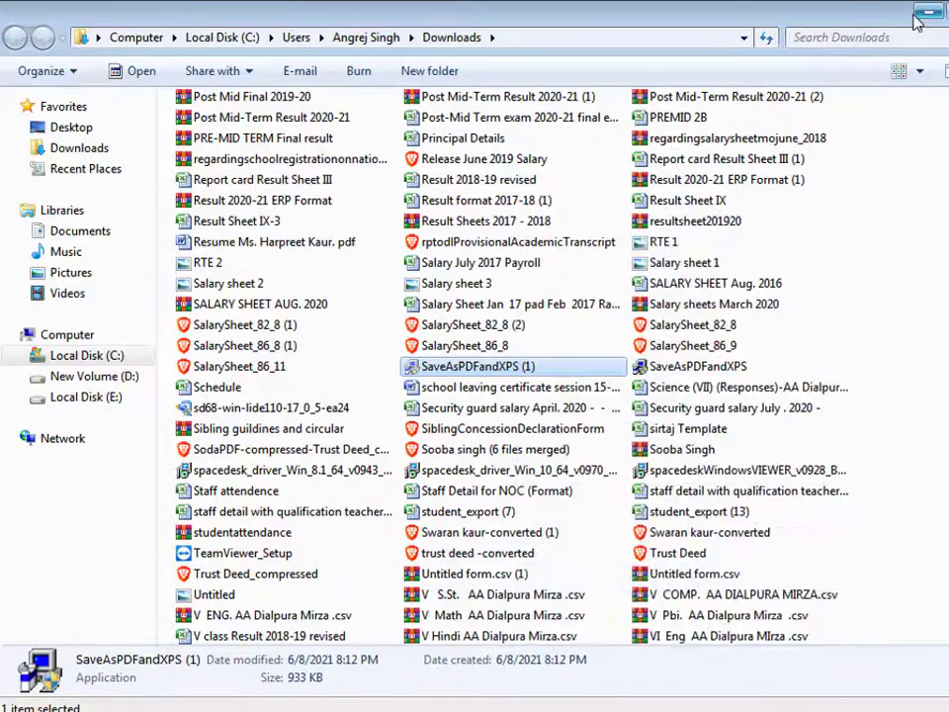
left_click(918, 16)
left_click(934, 12)
- Paste SaveAsPDFandXPS (1) onto the desktop, run it, accept the licence, and continue installing
right_click(482, 150)
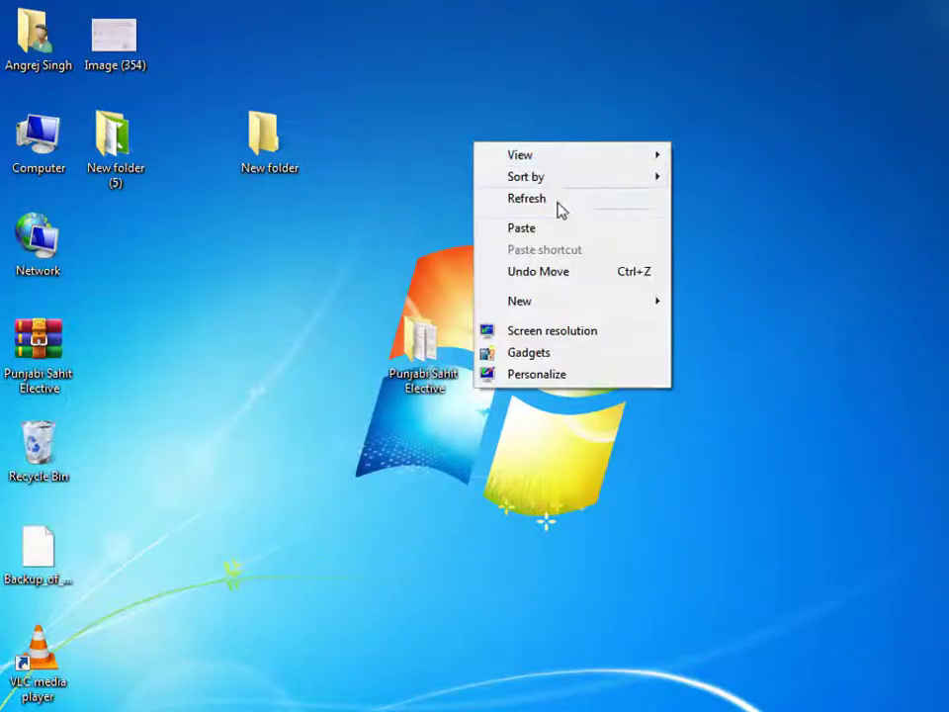
left_click(562, 226)
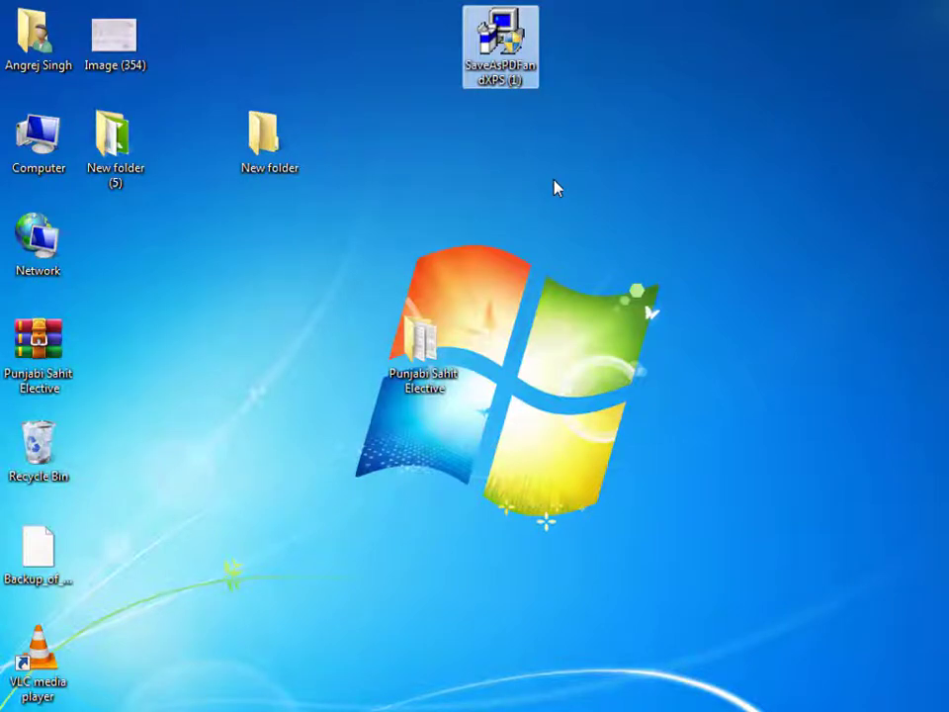
key("Return")
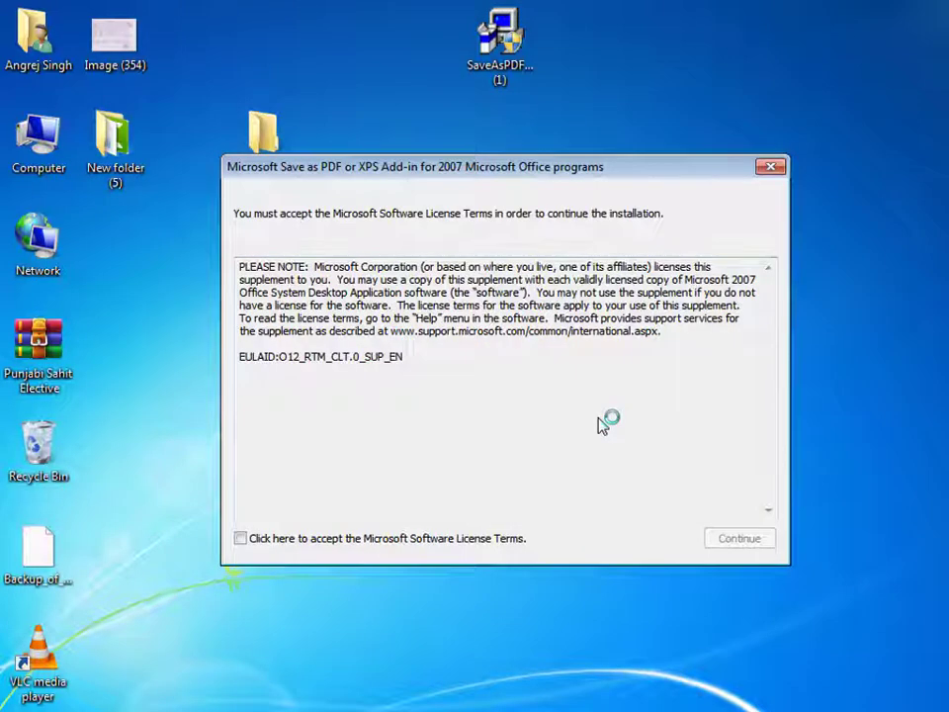
key("space")
key("Return")
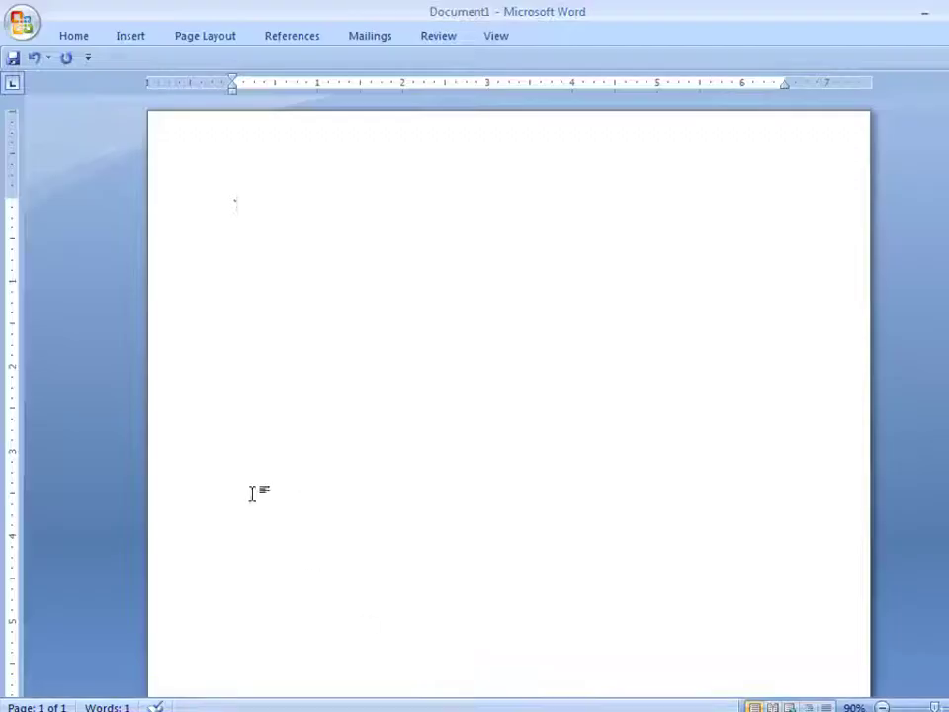
- Recheck Word's Save As formats, cancel, close Word, and dismiss the installation-complete message
left_click(21, 22)
left_click(64, 195)
left_click(262, 362)
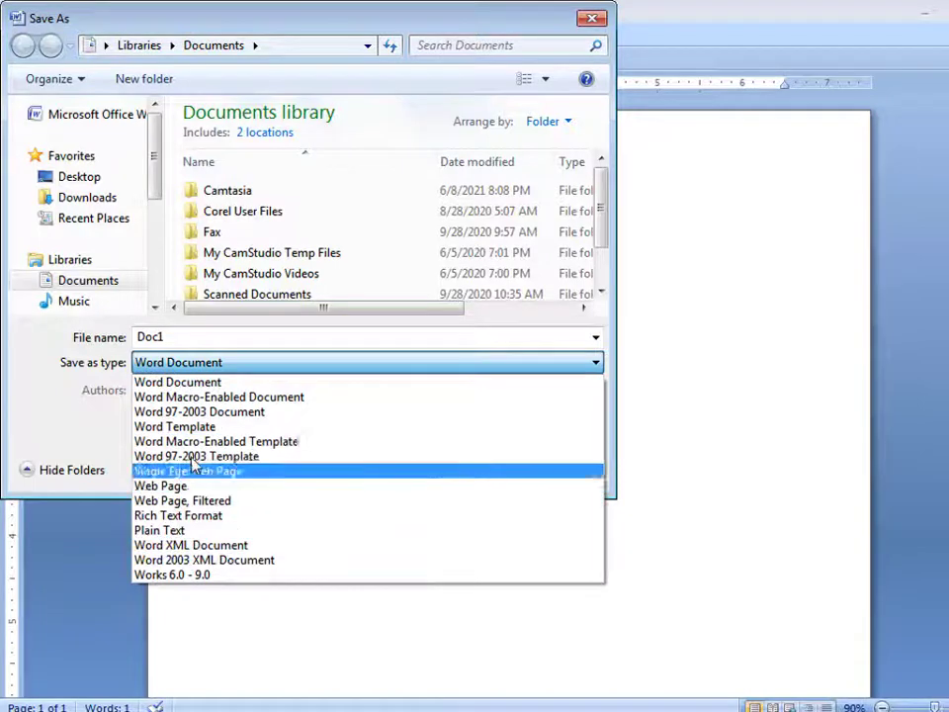
left_click(669, 579)
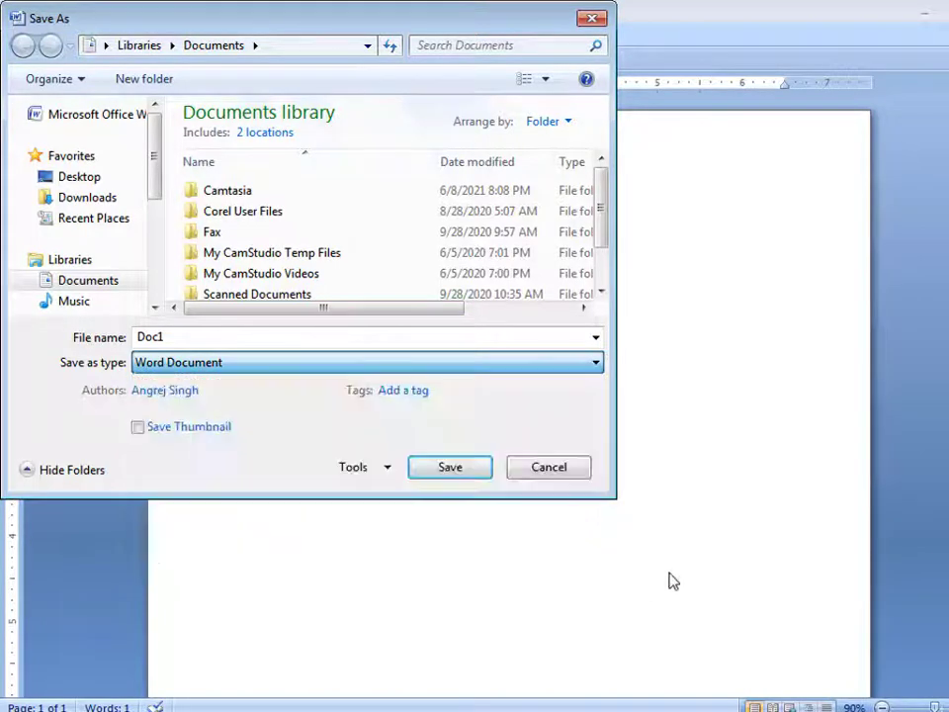
left_click(549, 468)
left_click(927, 14)
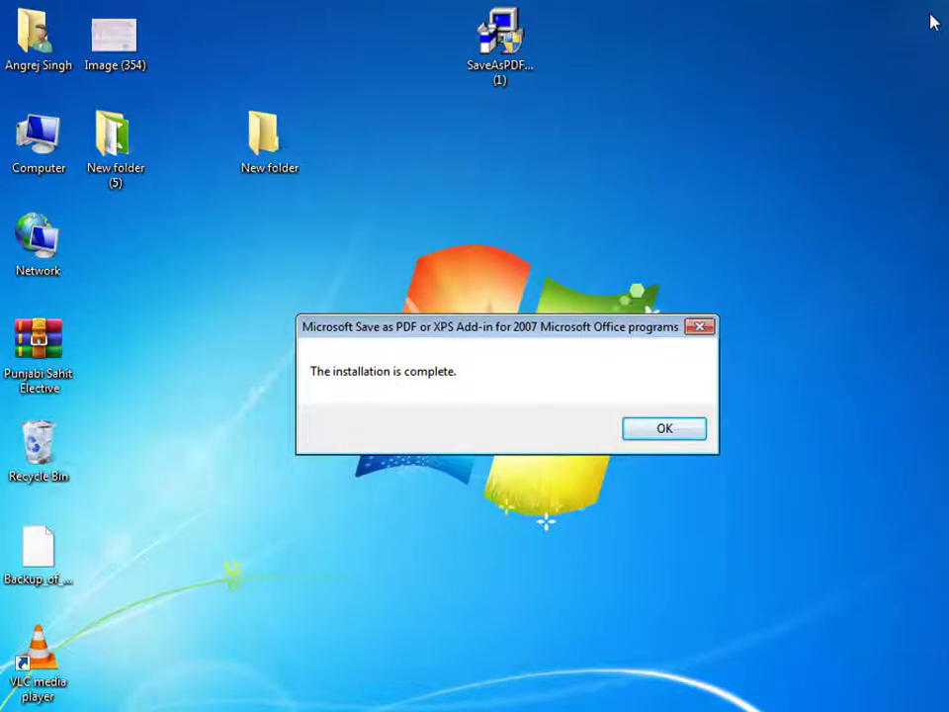
key("Return")
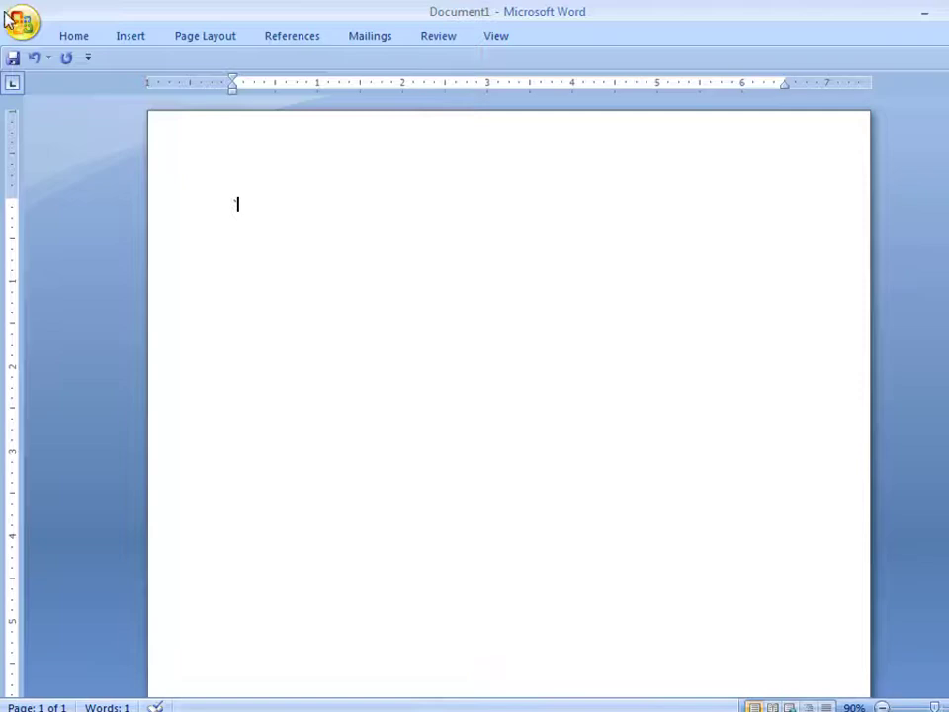
- Confirm PDF now appears in Word's Save As type list, then cancel
left_click(22, 22)
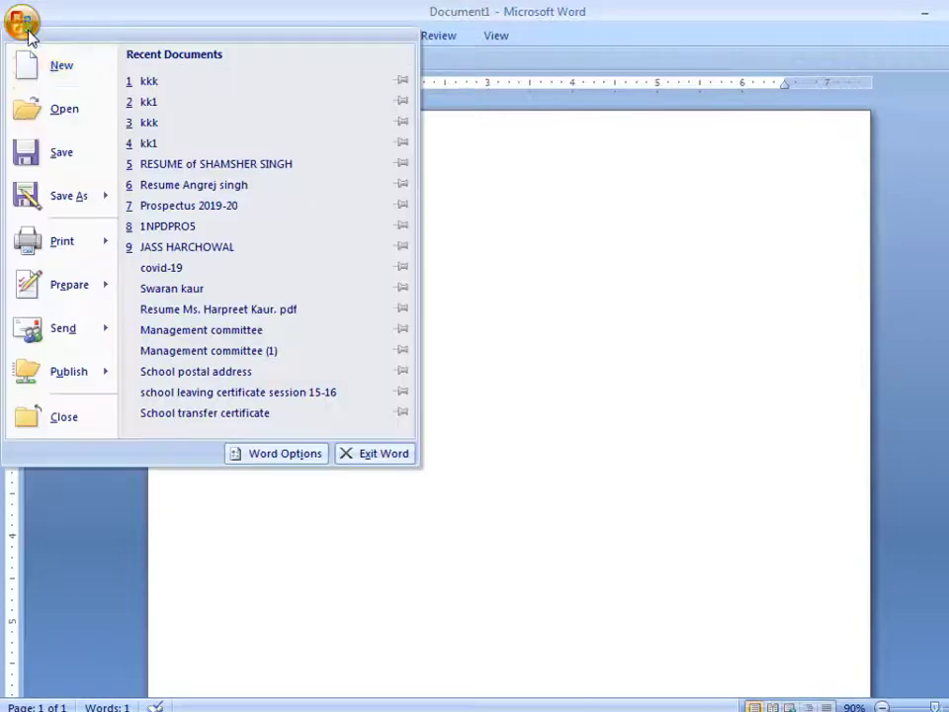
left_click(54, 193)
left_click(314, 366)
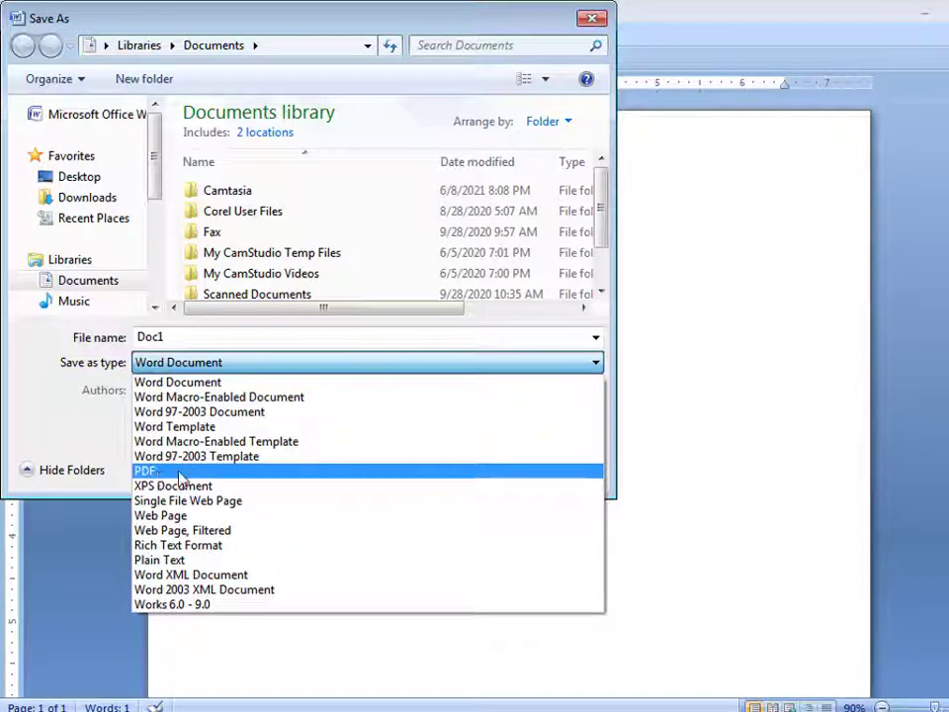
left_click(692, 401)
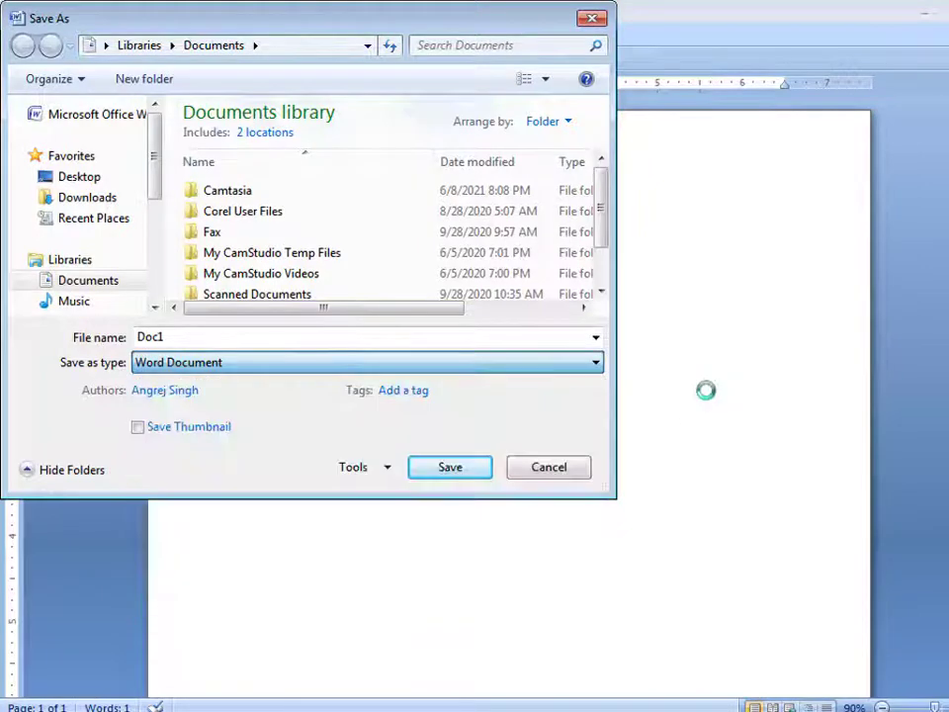
left_click(549, 467)
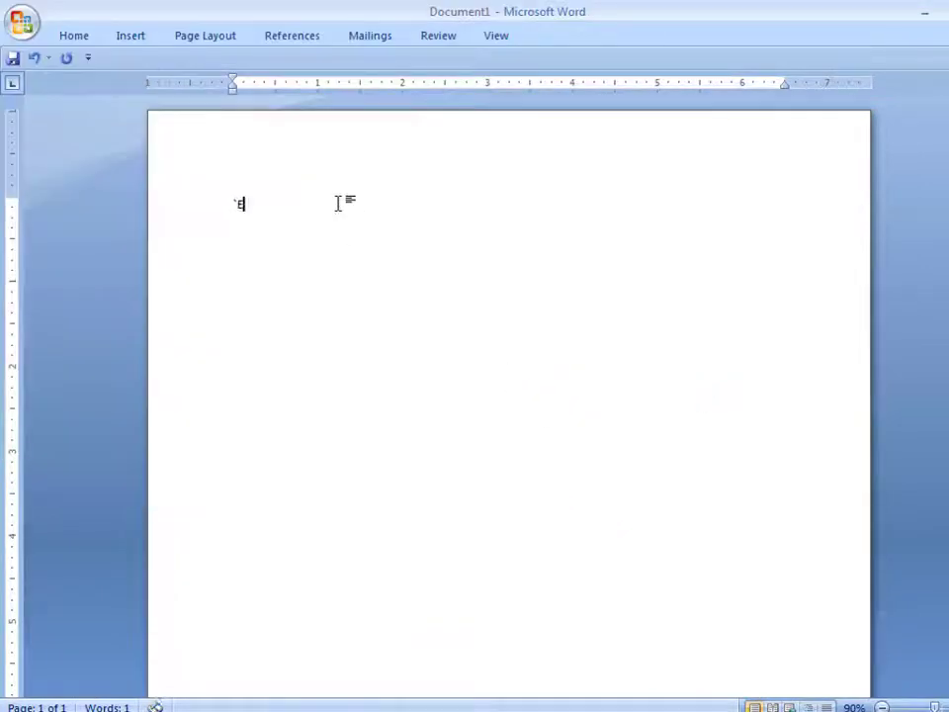
- Type the heading 'EASY COMPUTER IN HINDI' on the page, correcting a typo
type("ASHY")
key("BackSpace")
key("BackSpace")
key("BackSpace")
type("Y COMPUTER")
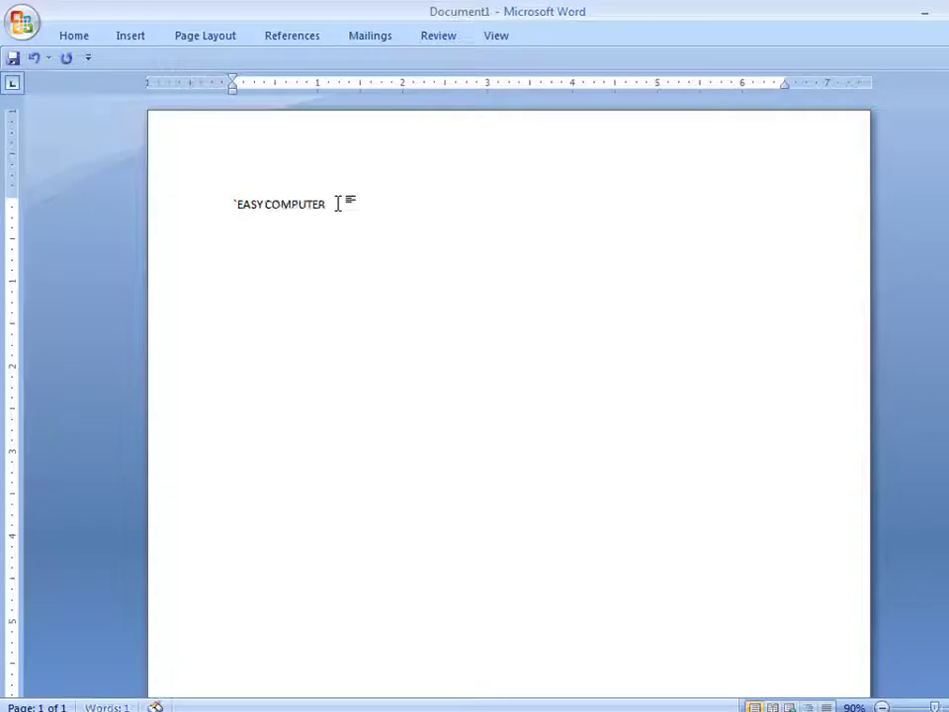
type(" IN HINDI")
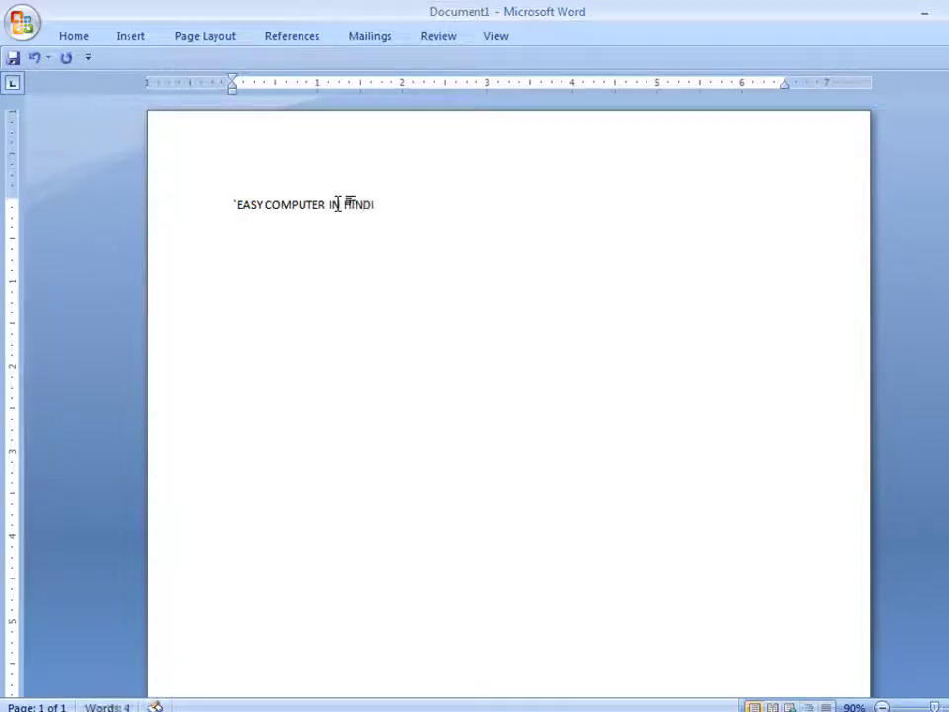
- Publish the document as PDF 'EASY COMPUTER IN HINDI' to the Desktop, then minimize Word
left_click(21, 21)
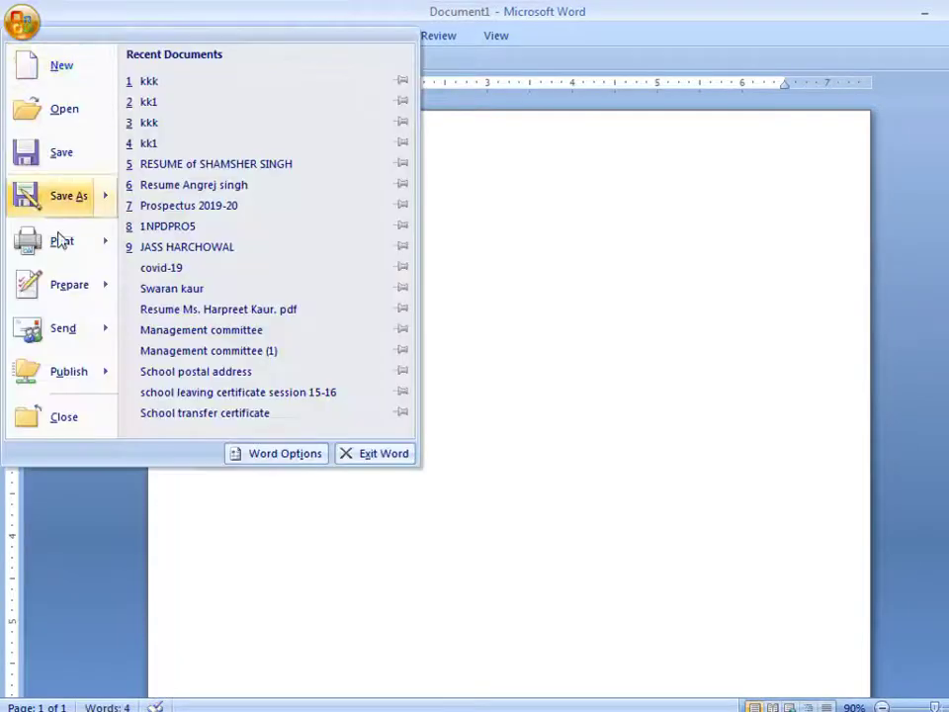
left_click(64, 210)
left_click(254, 366)
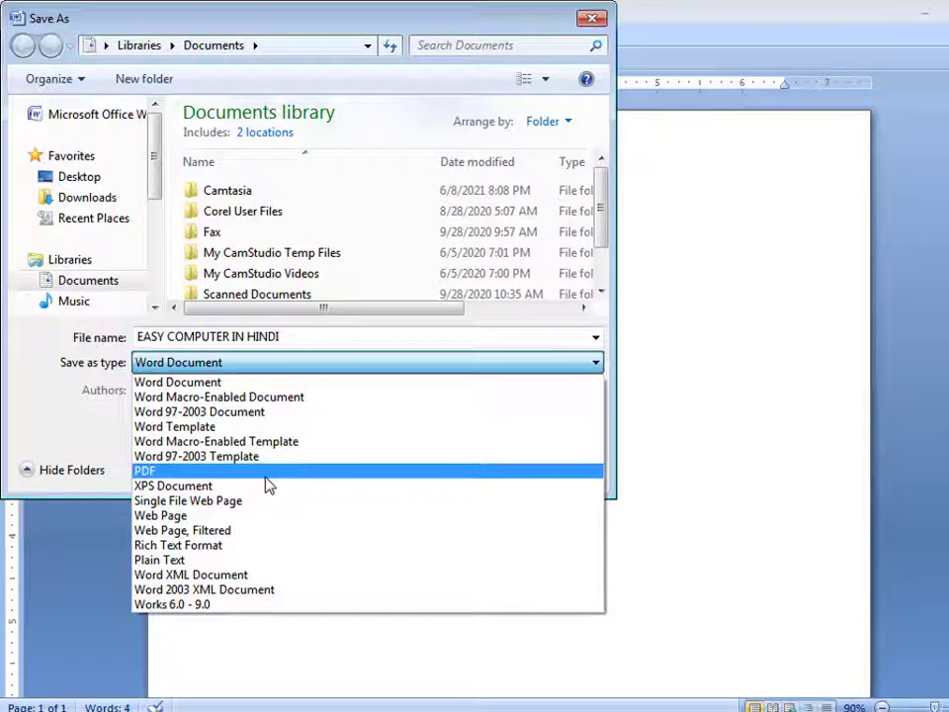
left_click(267, 475)
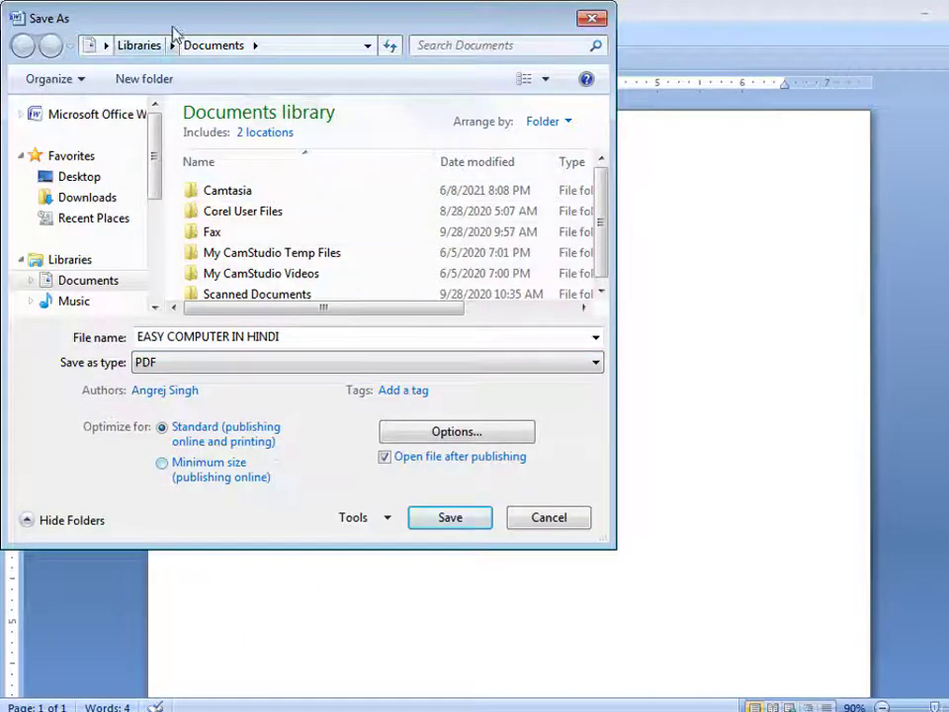
left_click_drag(175, 27, 391, 140)
left_click(282, 289)
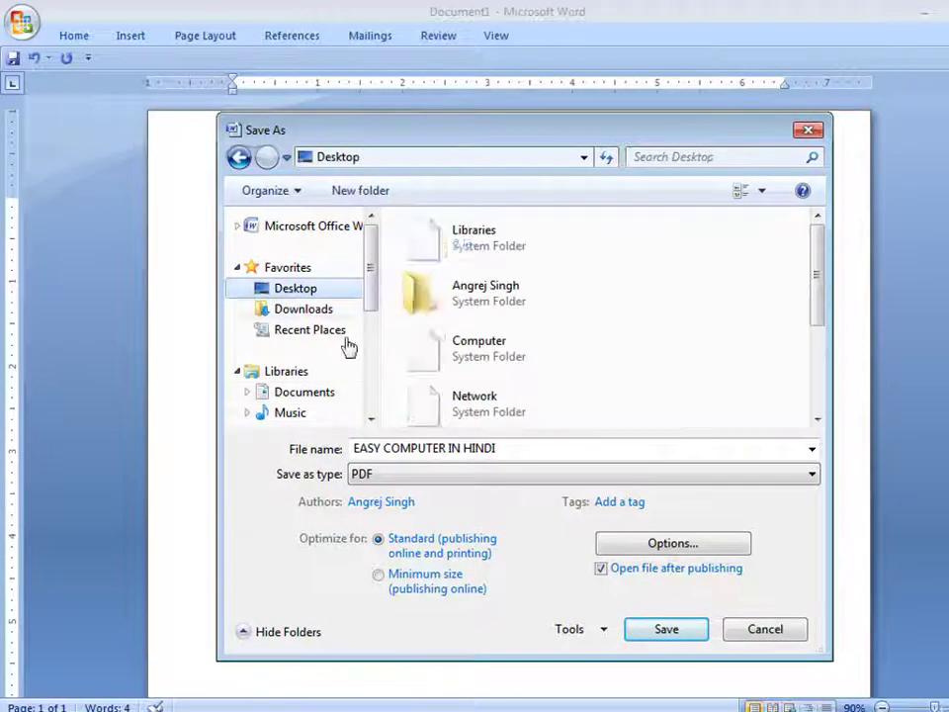
left_click(668, 630)
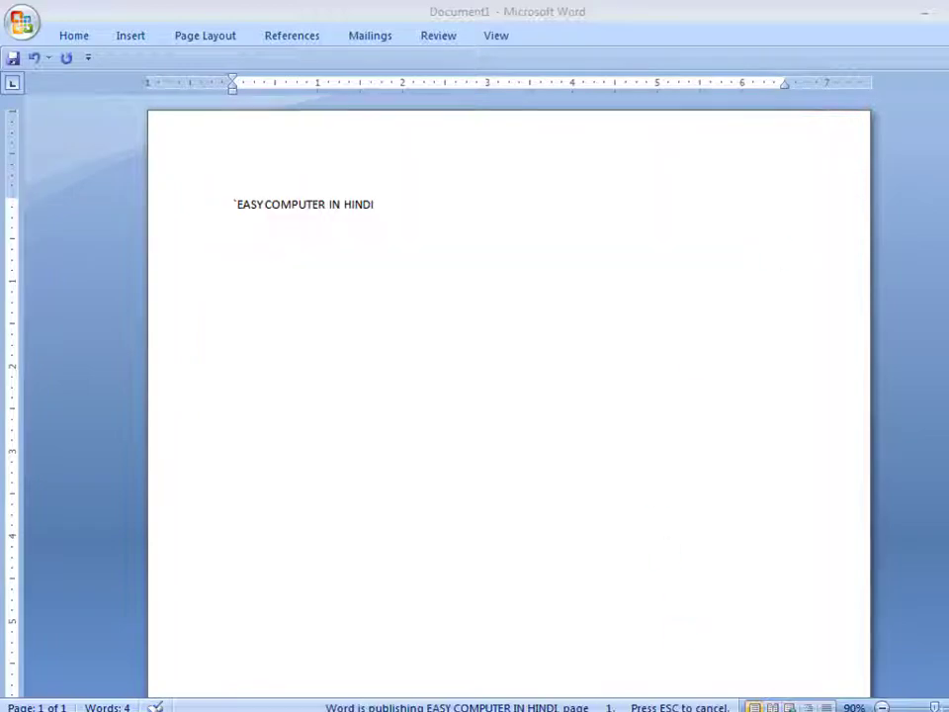
left_click(933, 16)
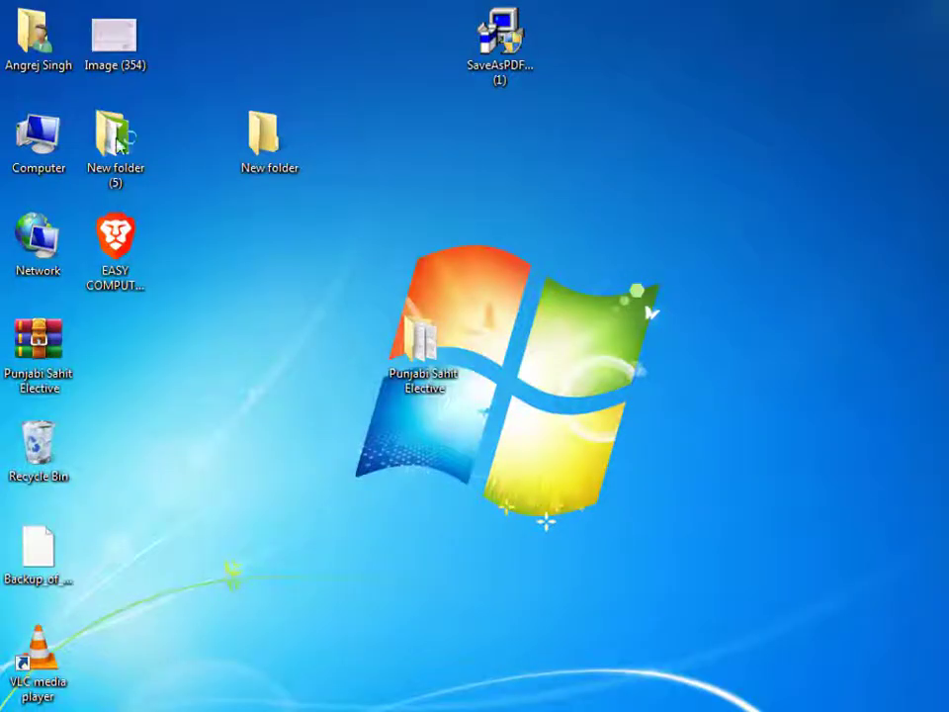
- Move the new EASY COMPUTER IN HINDI PDF icon to the right and open it in Brave
mouse_move(117, 246)
left_mouse_down()
mouse_move(201, 275)
mouse_move(890, 163)
left_mouse_up()
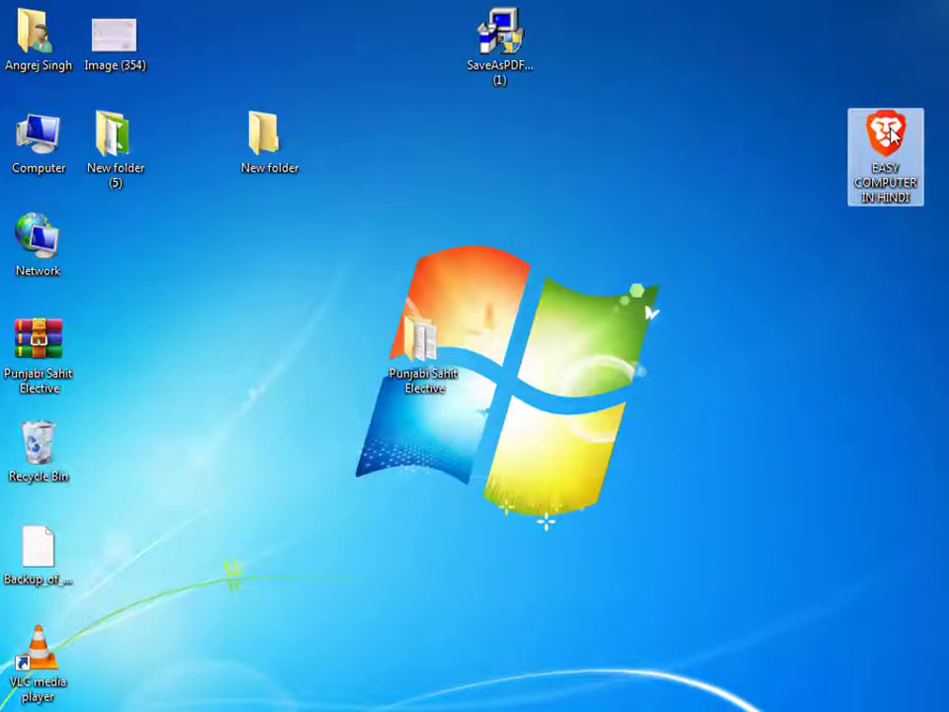
double_click(889, 135)
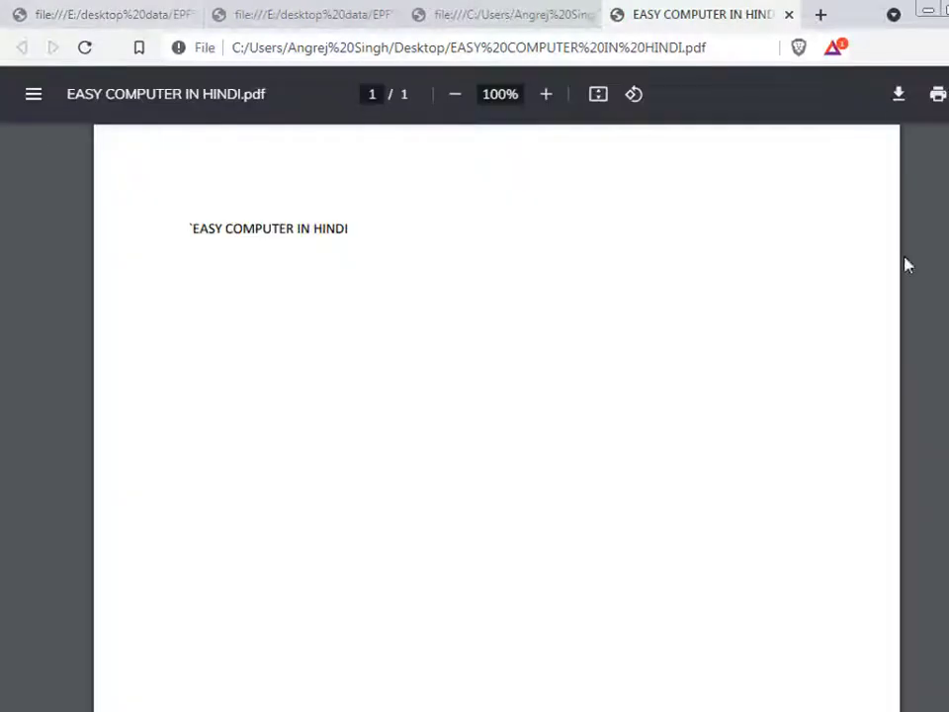
- Check the exported PDF's file path in Brave, then minimise Brave to return to the YouTube channel page
left_click(708, 48)
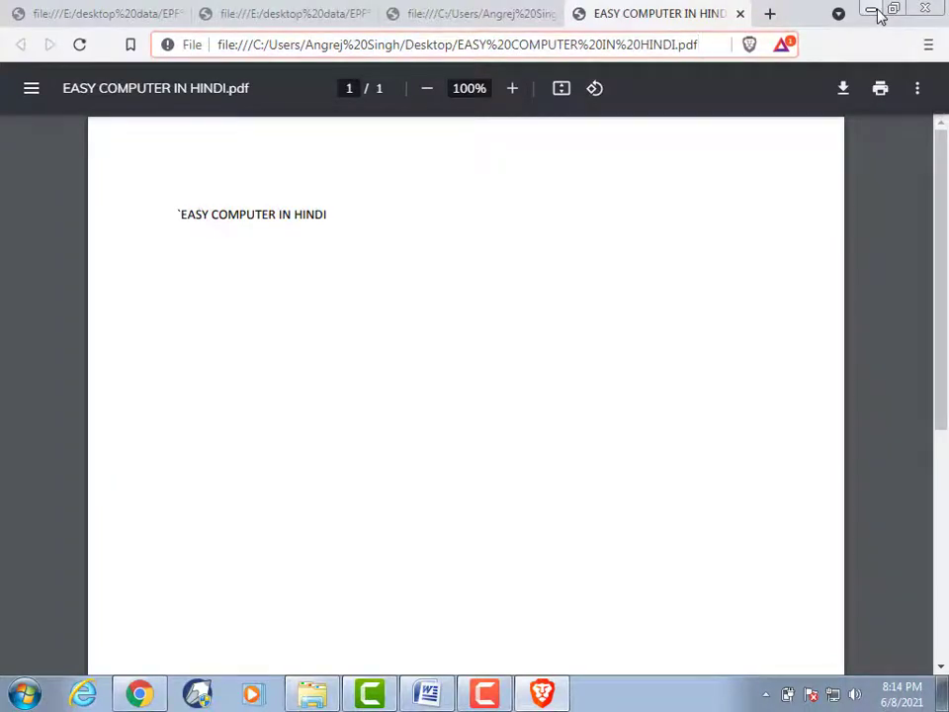
left_click(877, 12)
scroll(619, 421, "down", 2)
scroll(612, 434, "down", 1)
scroll(621, 449, "down", 3)
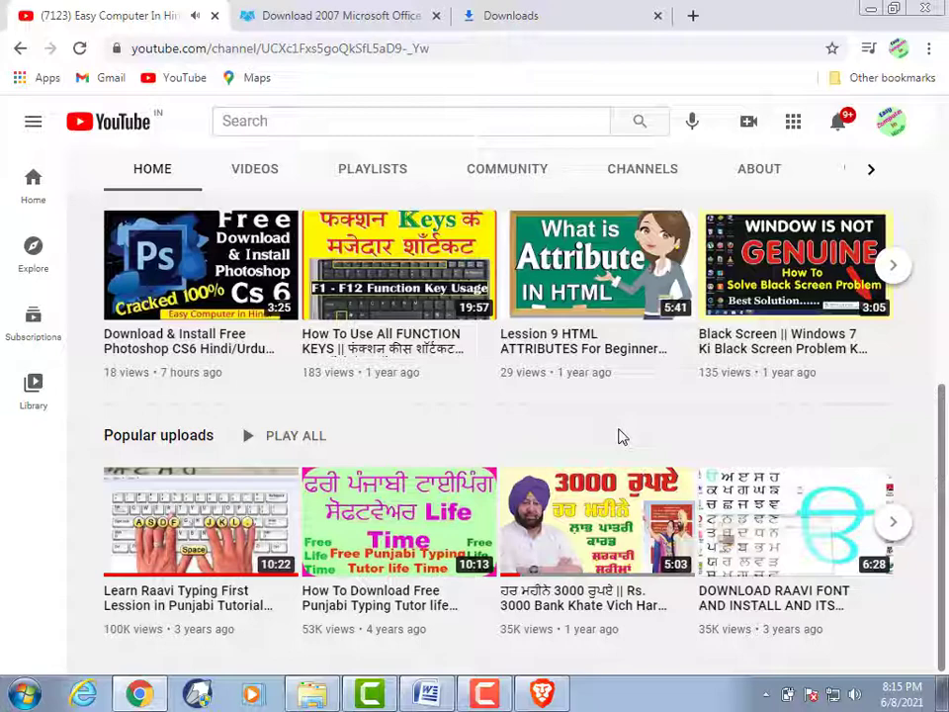
scroll(621, 436, "up", 3)
scroll(589, 285, "up", 3)
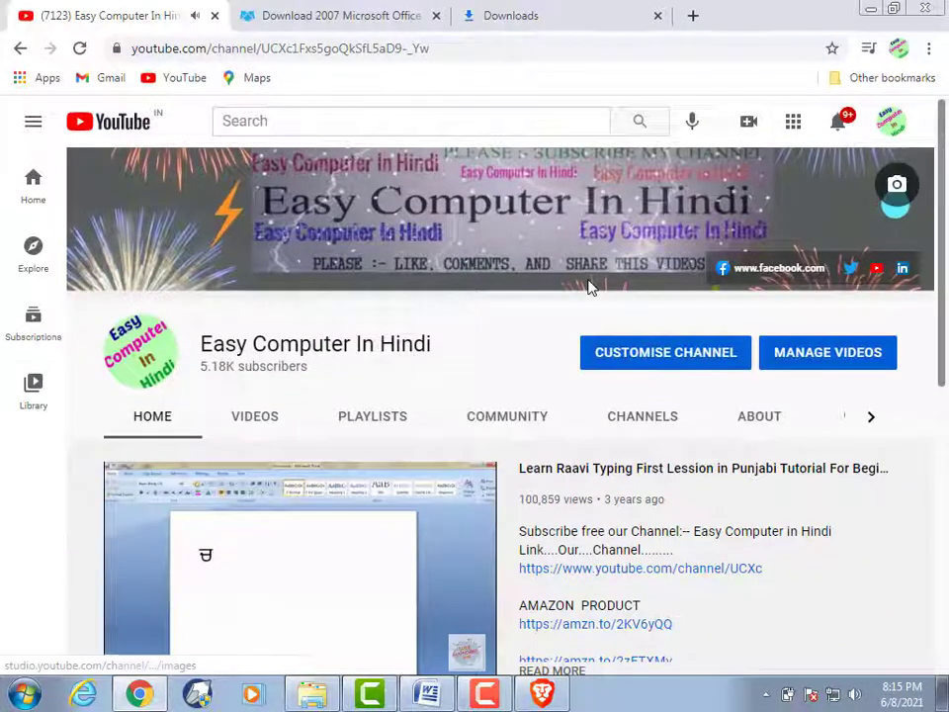